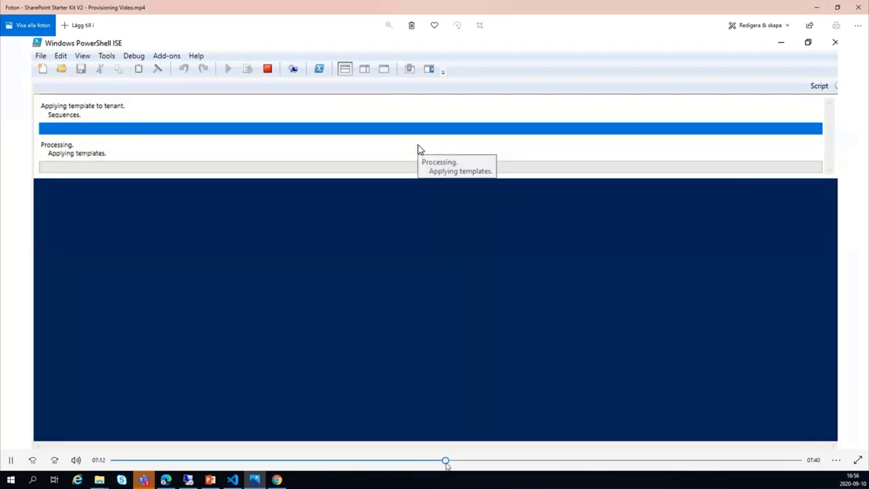
Step: Skip through the provisioning video to its end at 14:52 and put the video player away
left_click_drag(446, 464, 552, 462)
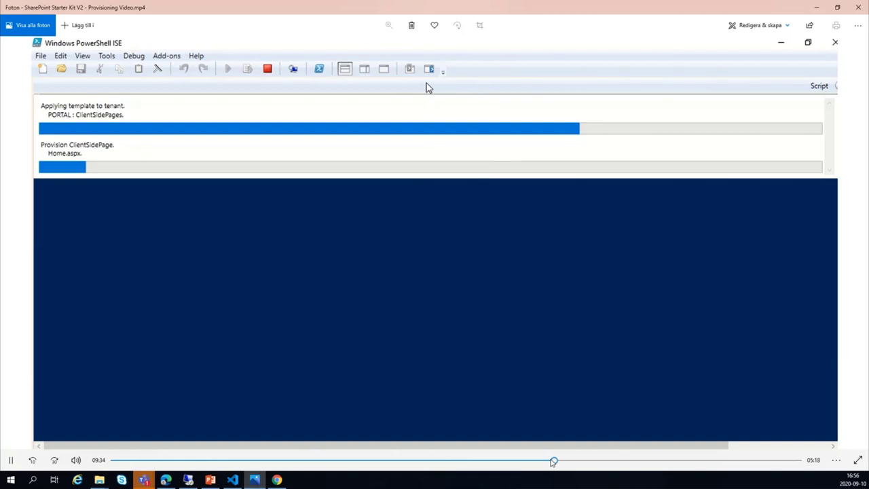
left_click_drag(554, 463, 745, 460)
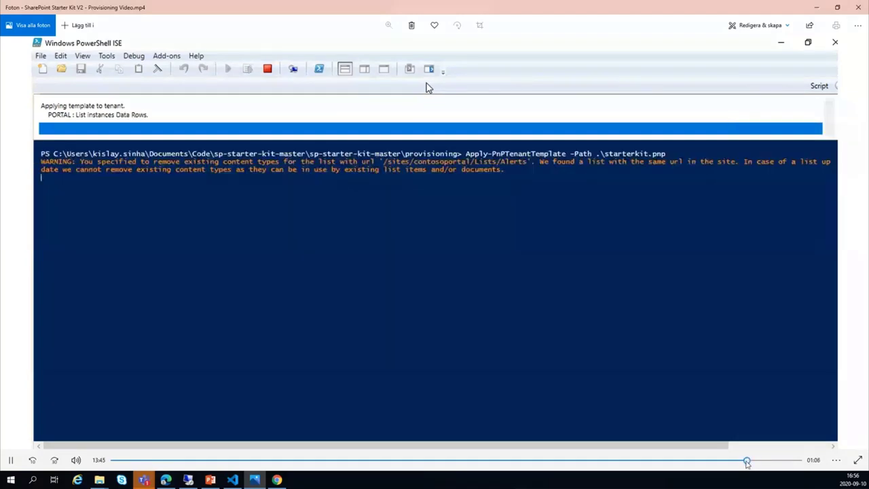
left_click_drag(747, 463, 798, 464)
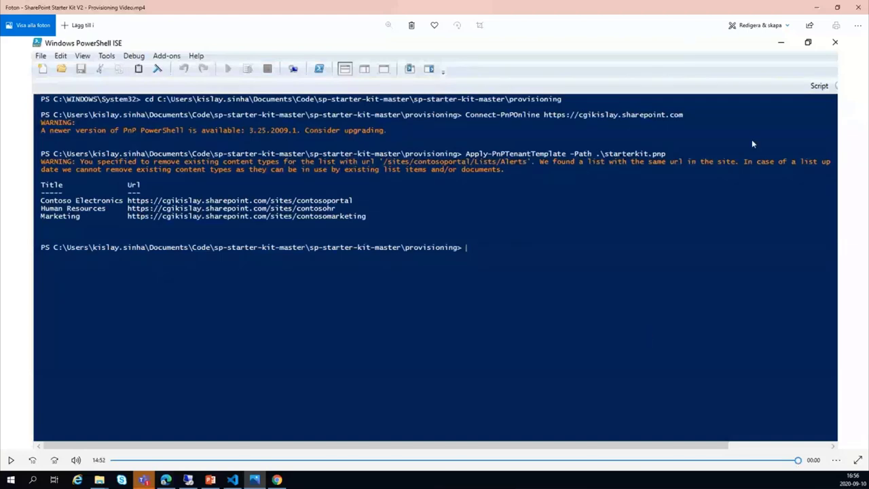
left_click(818, 8)
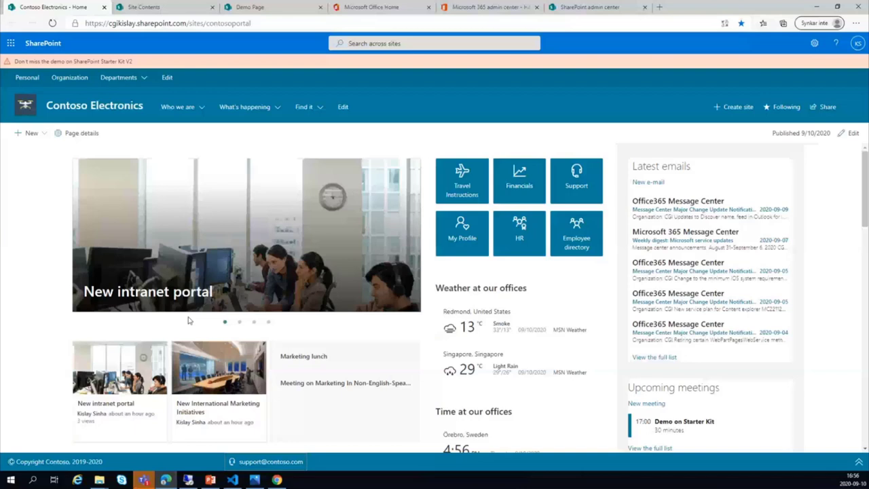
Step: Examine the Contoso Electronics site contents, including the Alerts list entry, and return to the portal's home page
mouse_move(339, 106)
left_click(143, 7)
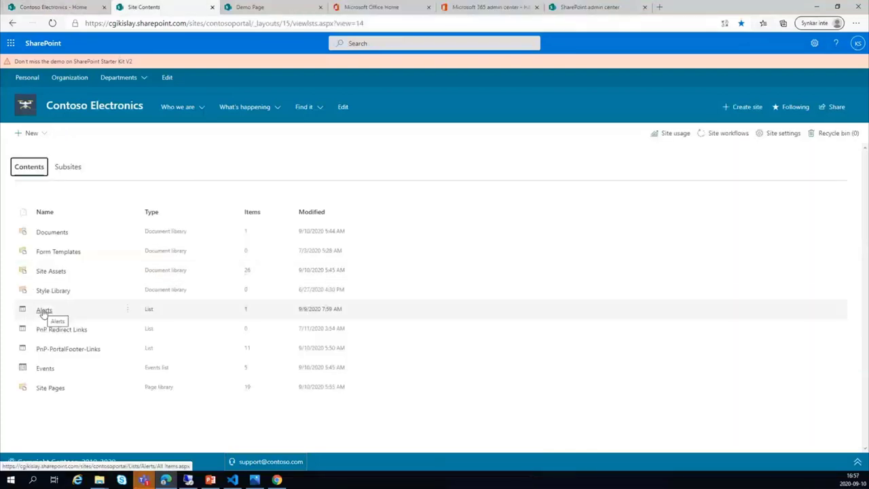
left_click(70, 6)
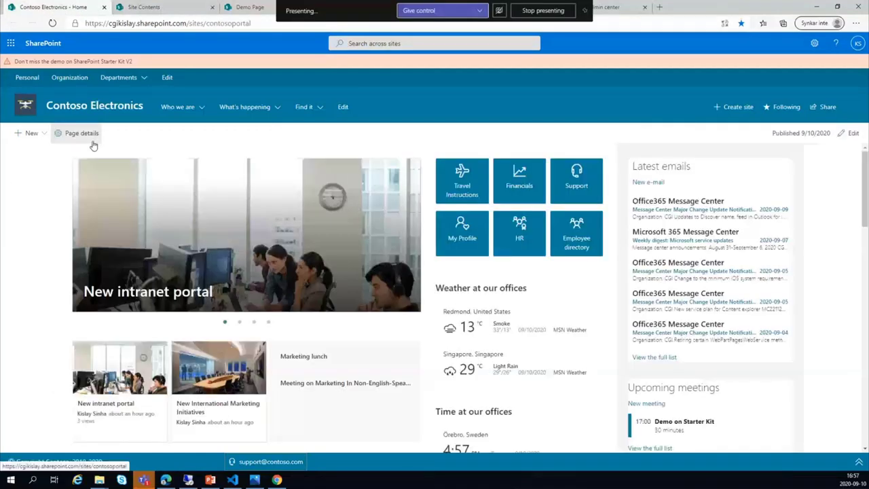
Step: Review the home page's web parts down to the footer, expanding and collapsing the footer links
scroll(39, 199, "down", 1)
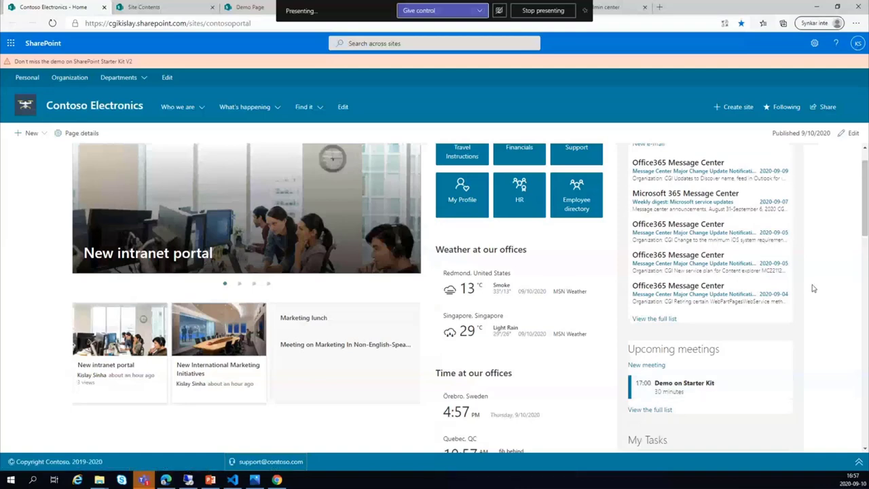
scroll(813, 289, "down", 3)
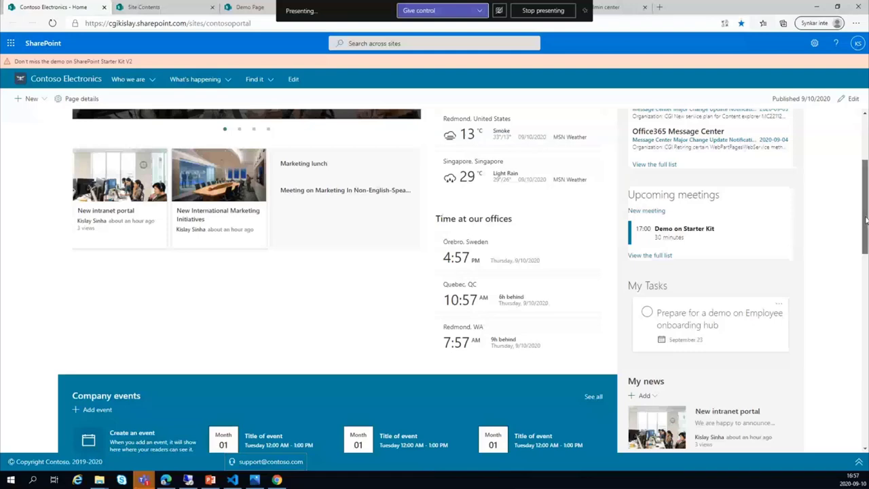
left_click_drag(865, 219, 865, 338)
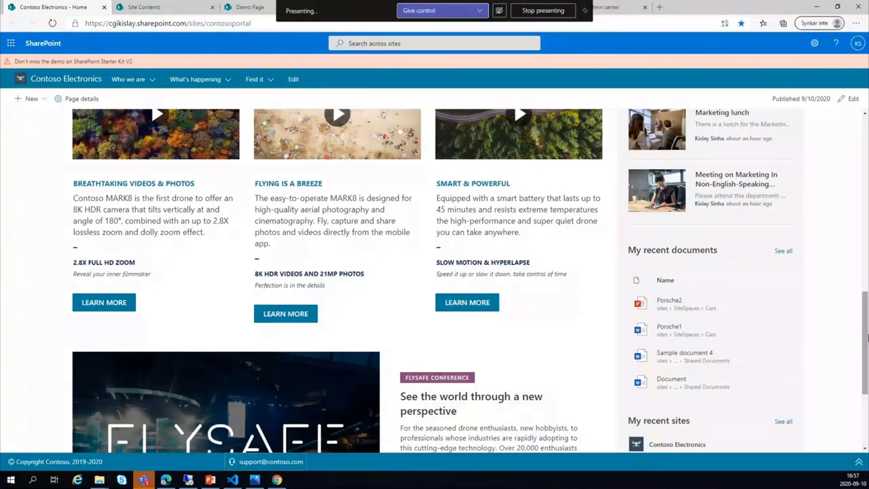
left_click_drag(866, 338, 866, 373)
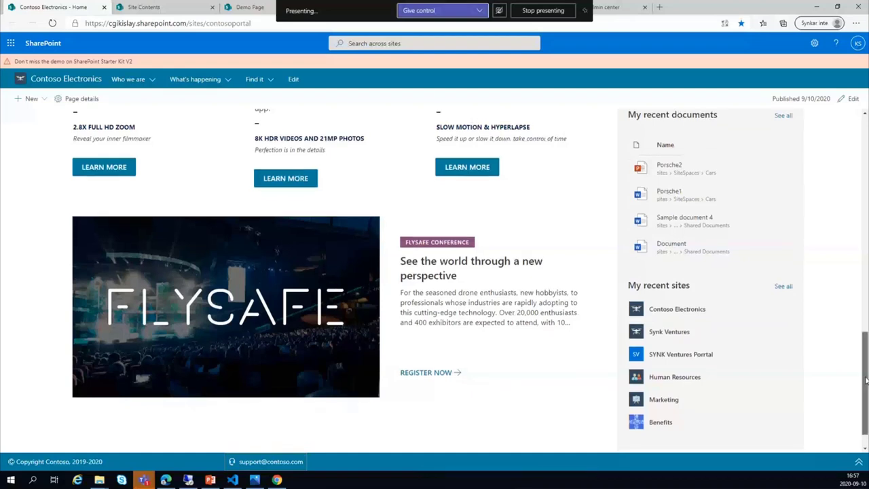
scroll(796, 418, "down", 1)
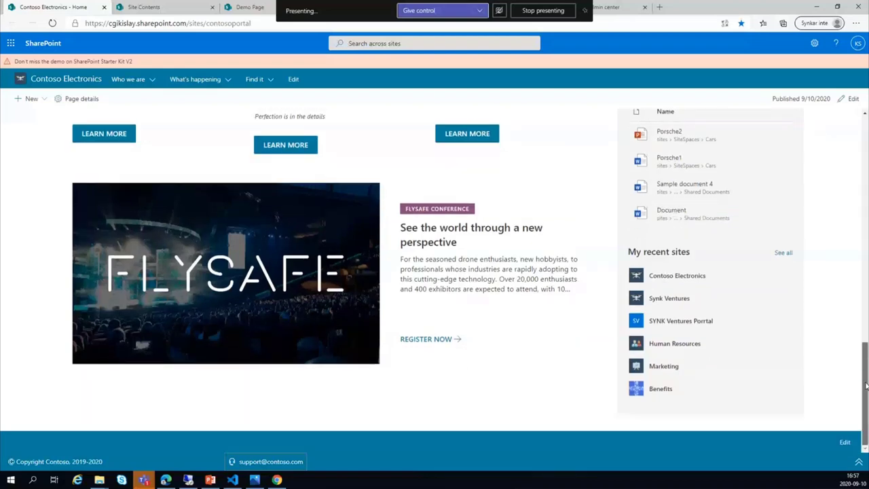
left_click(859, 461)
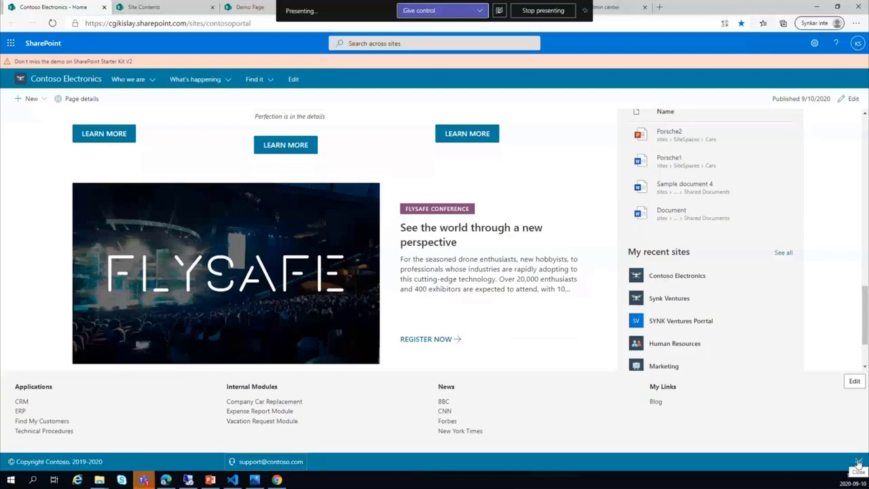
left_click(859, 461)
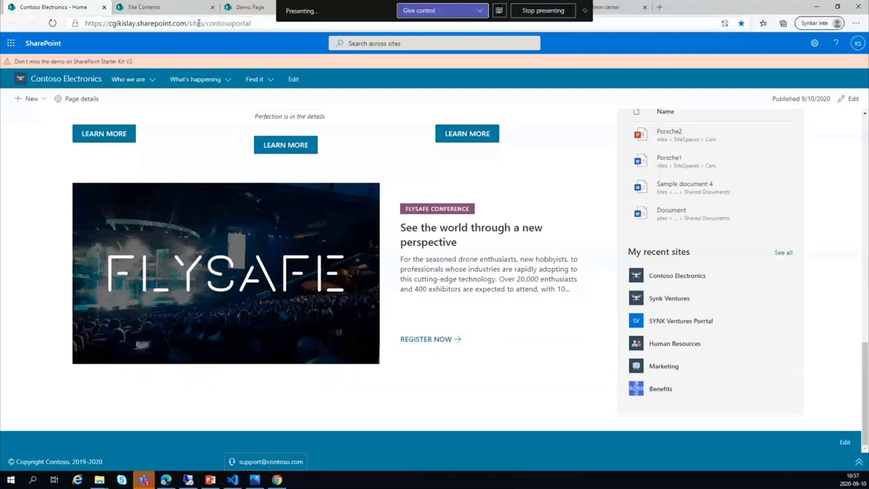
Step: Revisit the portal's lists and libraries in Site Contents and go back to the upper part of the home page
left_click(143, 7)
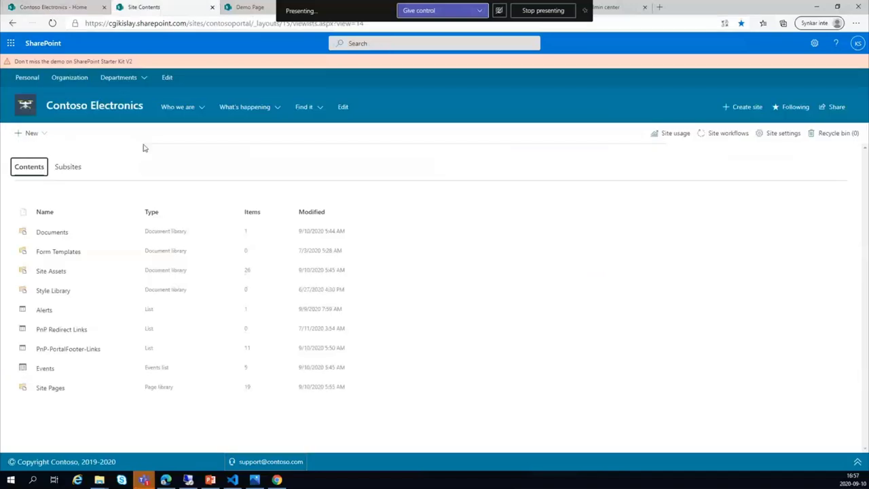
left_click(46, 8)
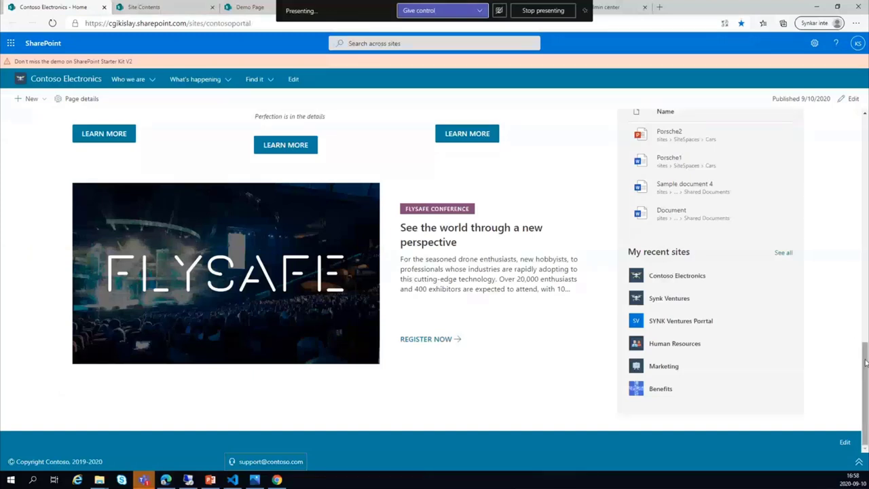
left_click_drag(865, 363, 331, 108)
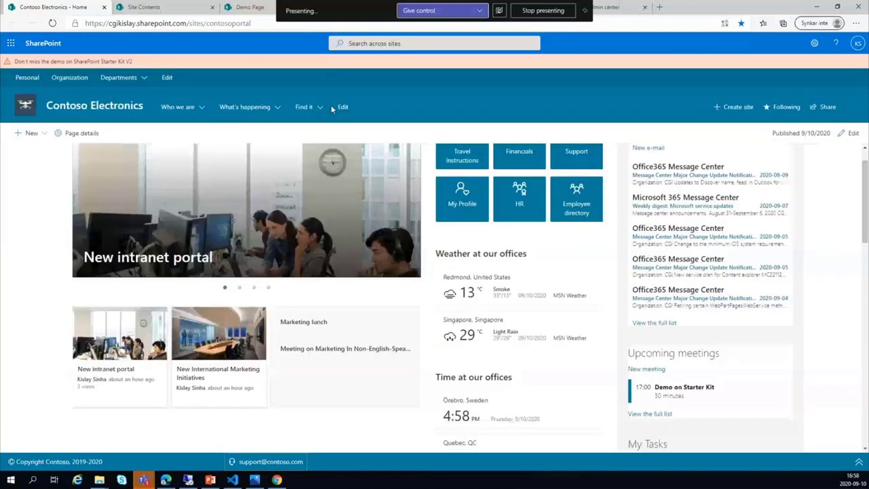
Step: Open the Personal page, review its web parts and list the People Directory entries under S
left_click(27, 77)
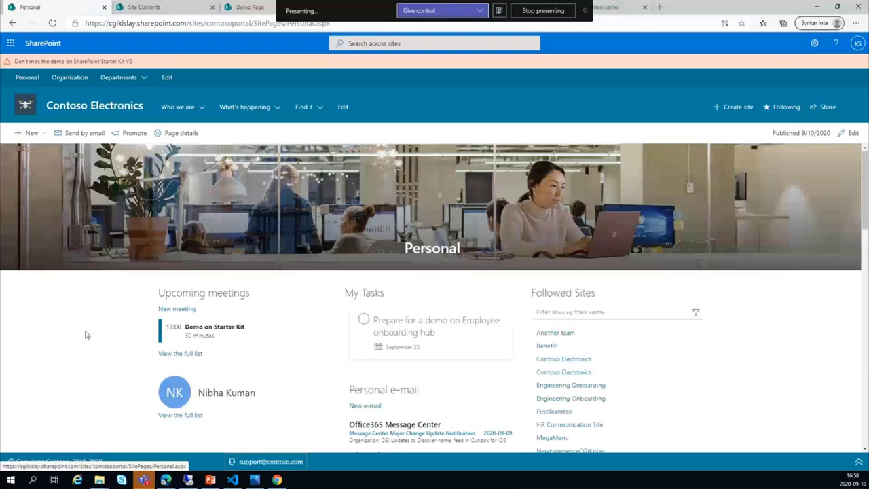
scroll(86, 335, "down", 2)
scroll(86, 334, "down", 1)
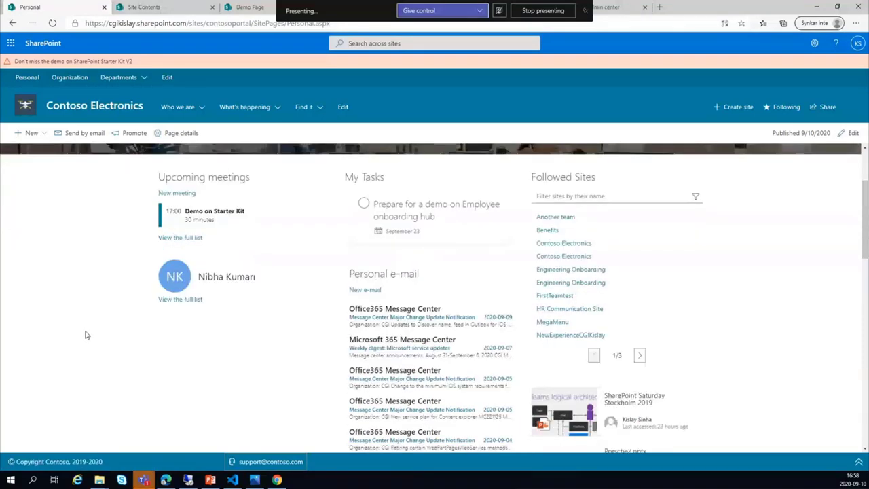
scroll(86, 335, "down", 1)
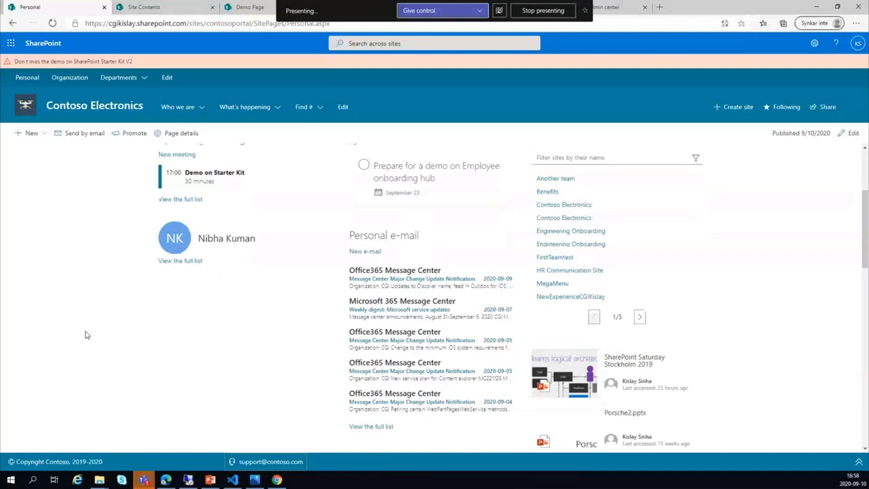
scroll(85, 335, "down", 8)
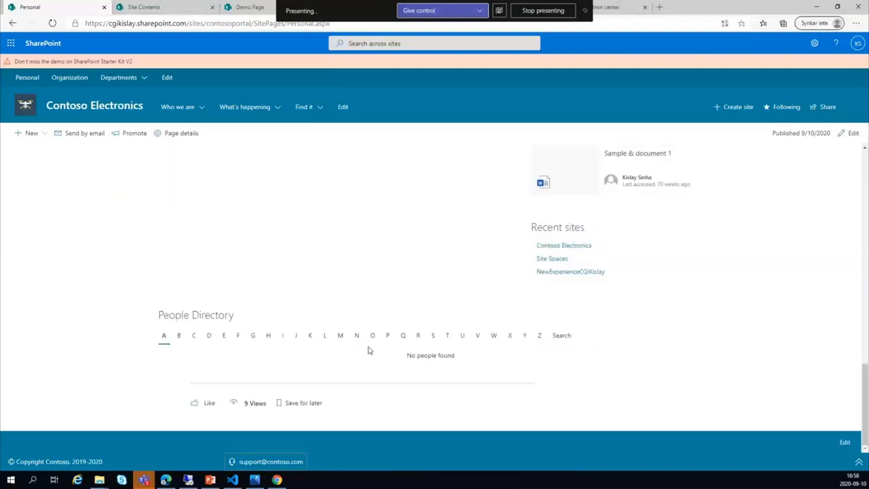
left_click(435, 338)
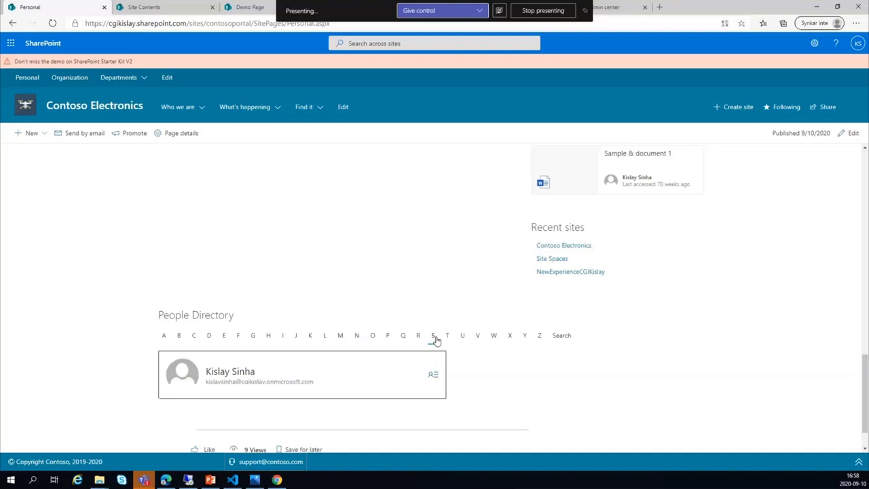
Step: Visit the Human Resources department site and the Marketing department site
left_click(119, 77)
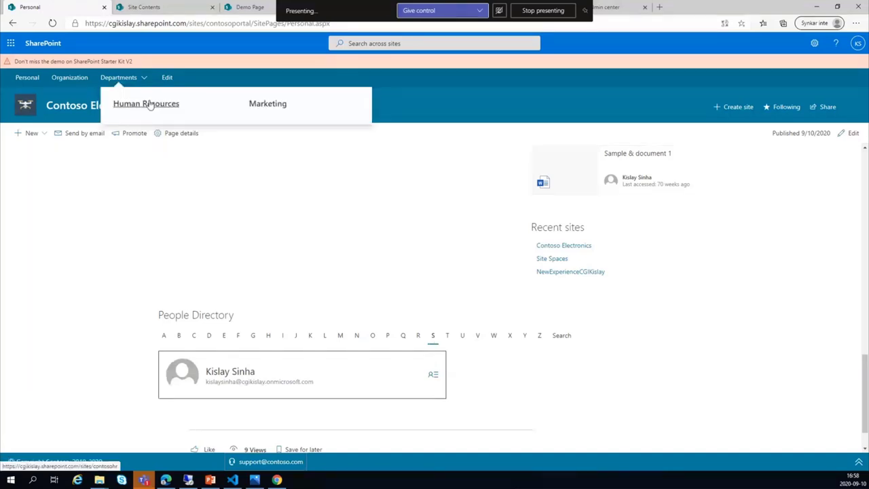
left_click(148, 104)
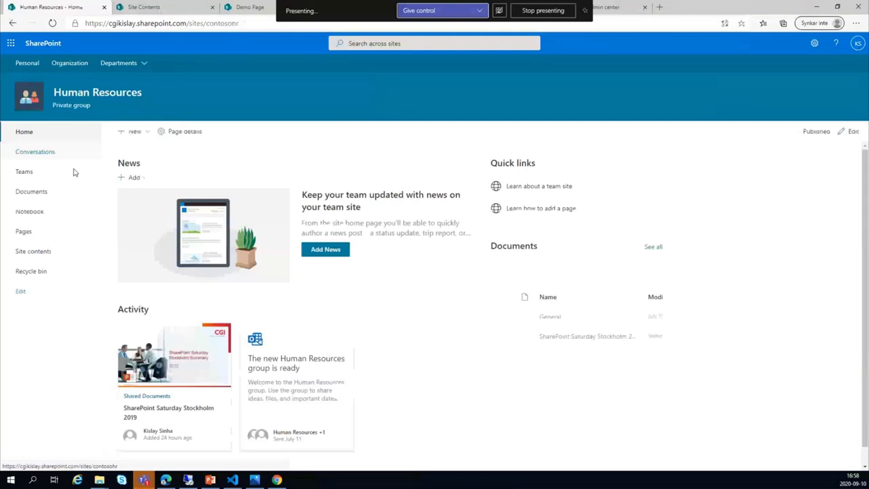
left_click(119, 62)
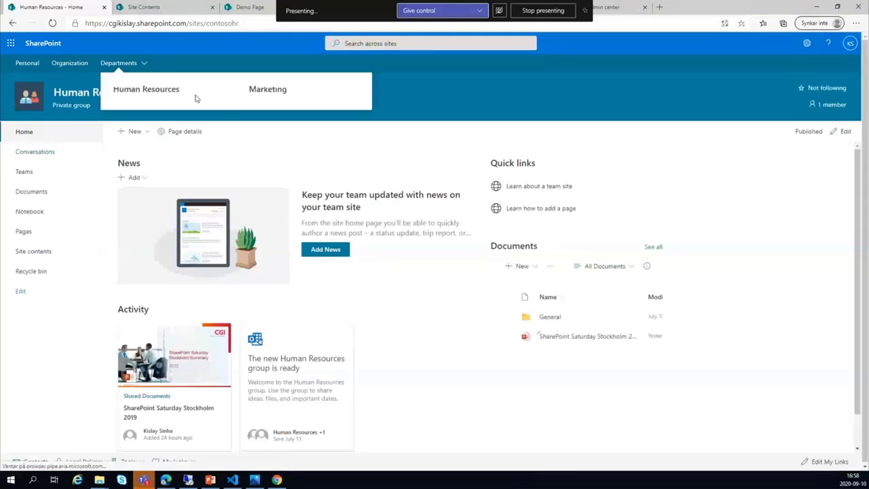
left_click(267, 89)
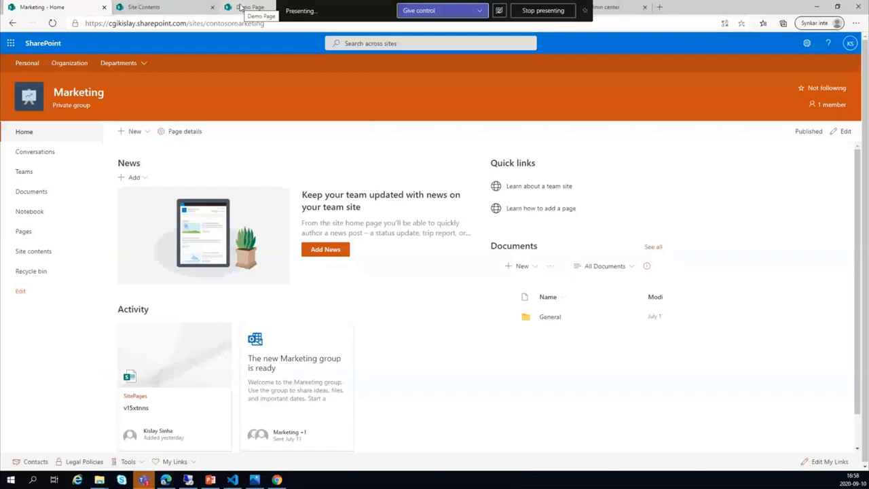
Step: Review the Demo Page's Recent contacts and Contoso Electronics leadership web parts
left_click(241, 7)
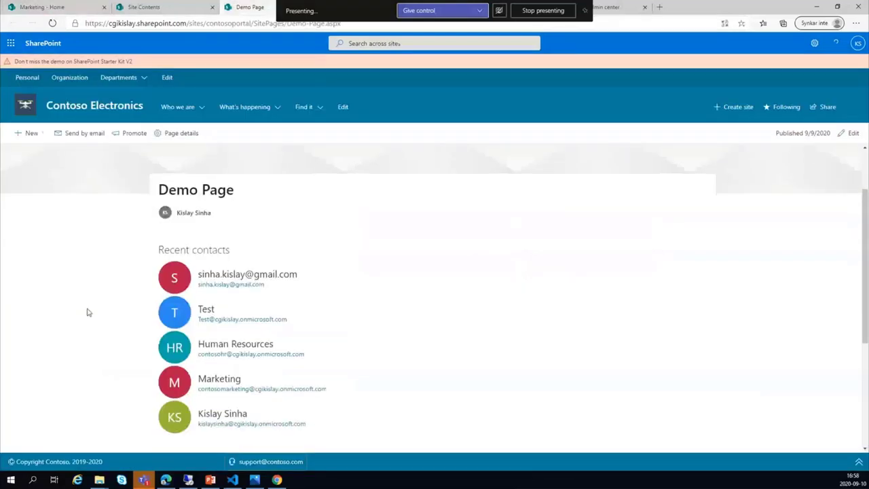
scroll(87, 312, "down", 1)
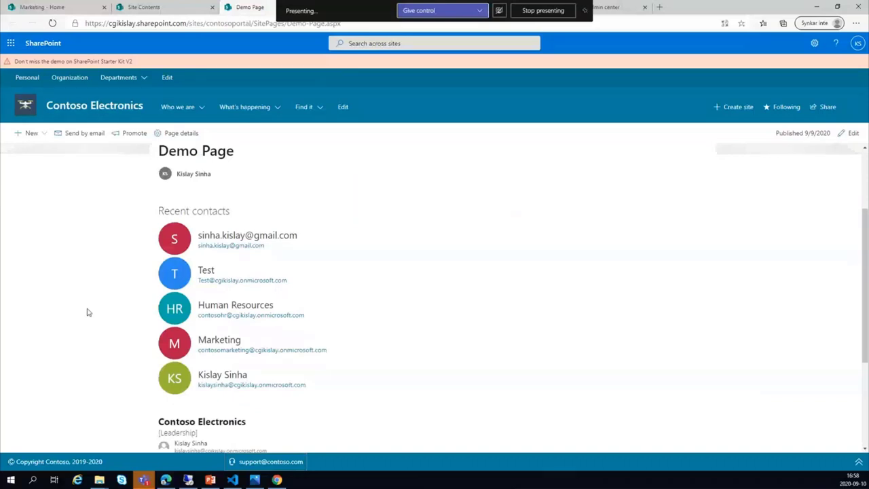
scroll(87, 313, "down", 3)
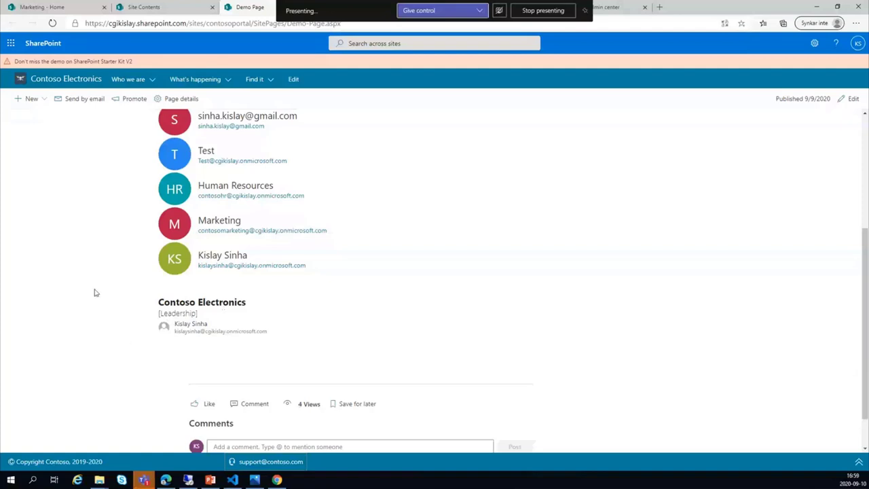
scroll(95, 293, "up", 1)
scroll(96, 293, "up", 3)
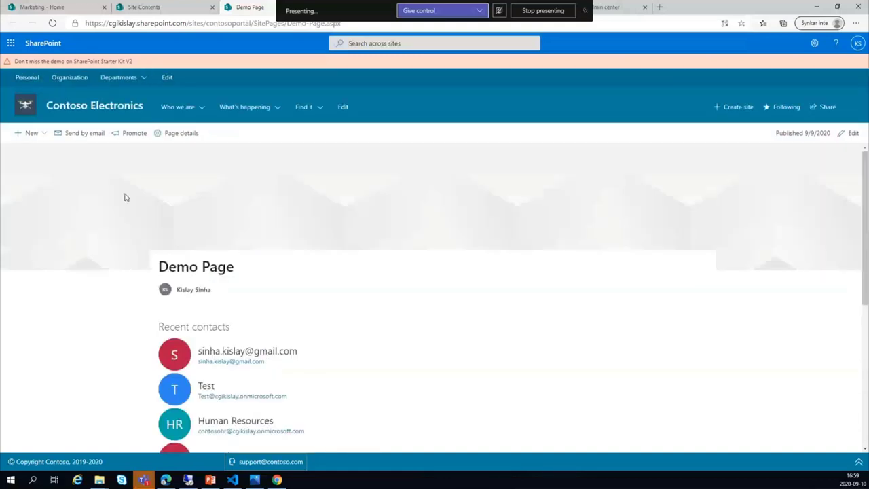
Step: Go through the Personal page back to the Contoso Electronics home page and switch to the PowerPoint slides on SharePoint Starter Kit V2
left_click(27, 80)
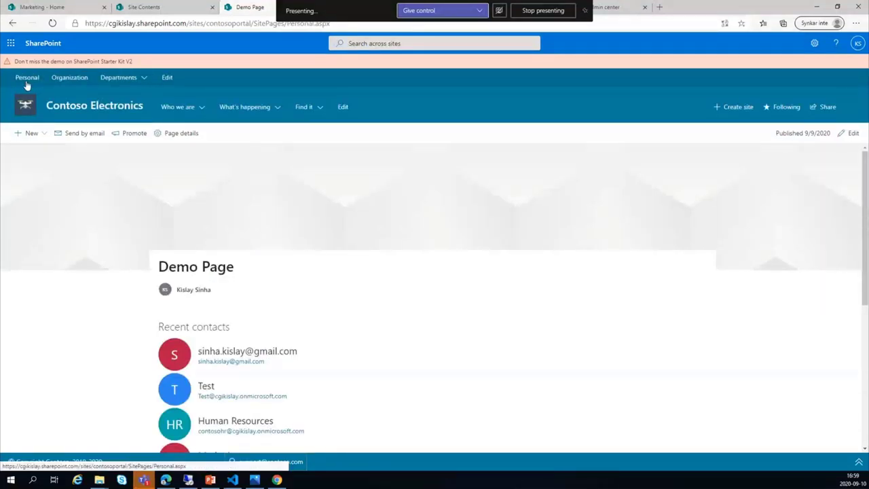
left_click(68, 111)
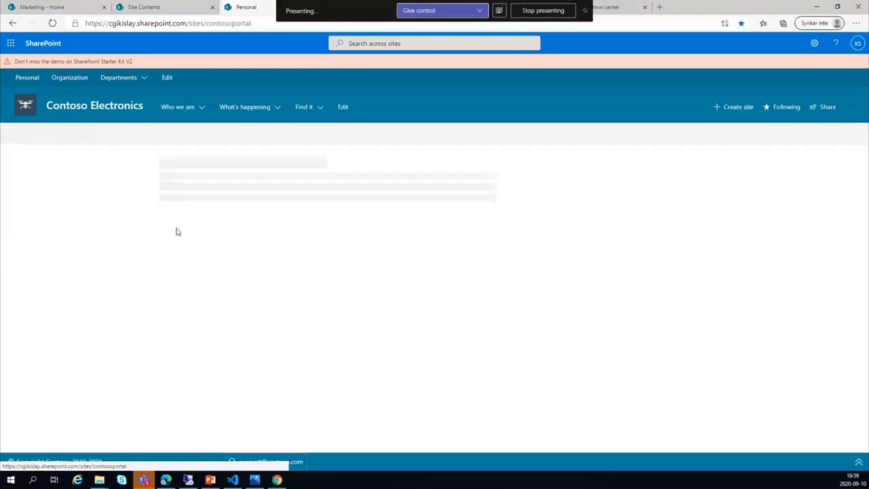
left_click(210, 481)
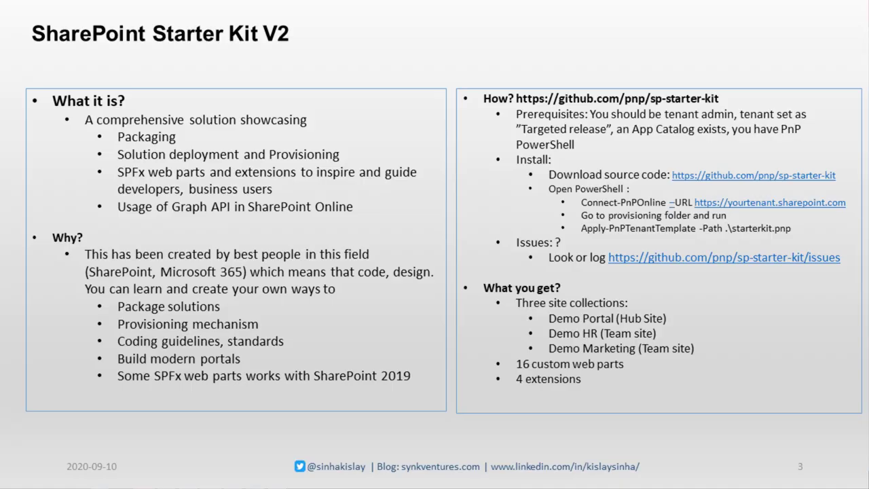